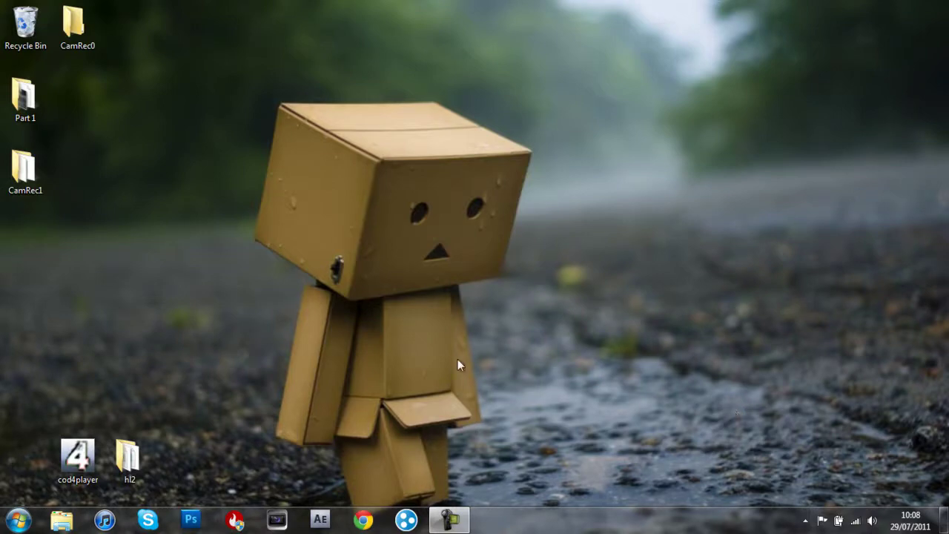
# Move the Part 1 folder to the desktop, check the Part 1 video's details, then put it back
pyautogui.moveTo(25, 98); pyautogui.dragTo(178, 190)
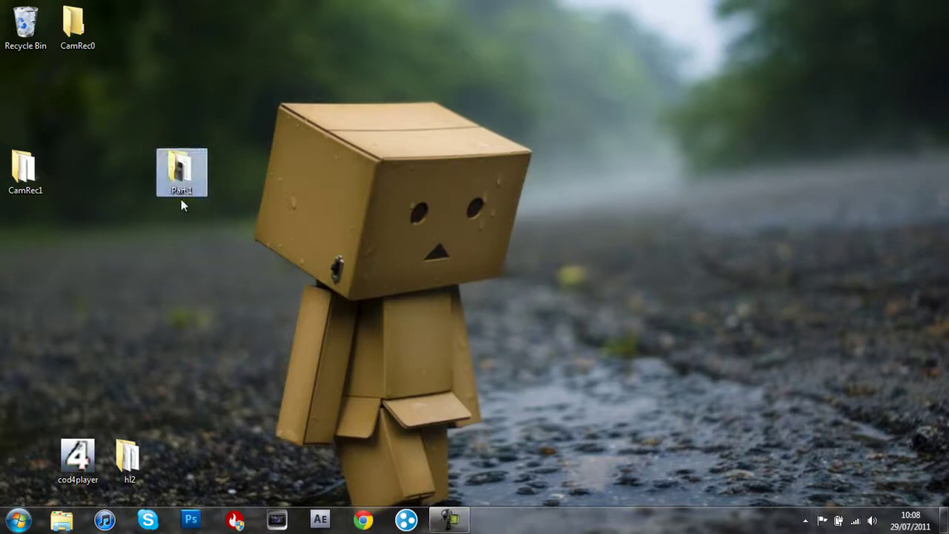
pyautogui.doubleClick(178, 190)
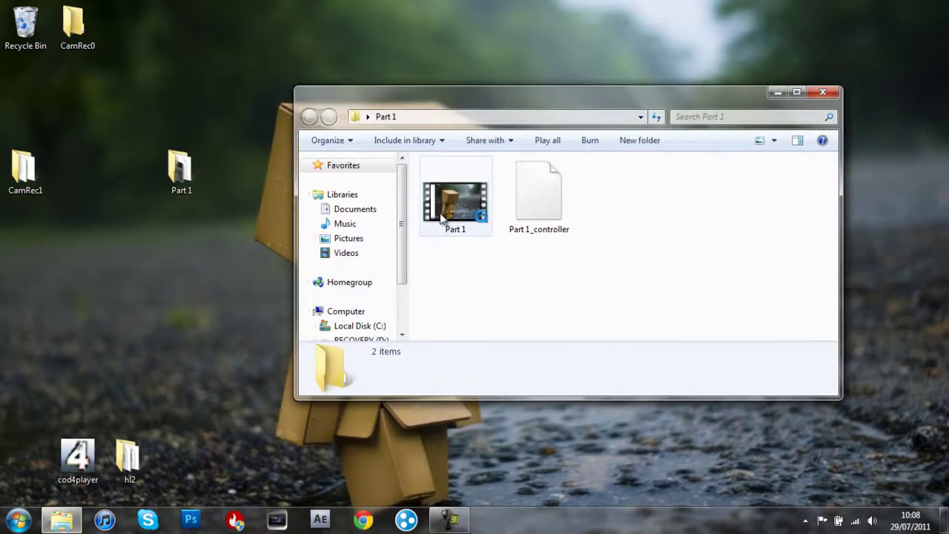
pyautogui.click(443, 217)
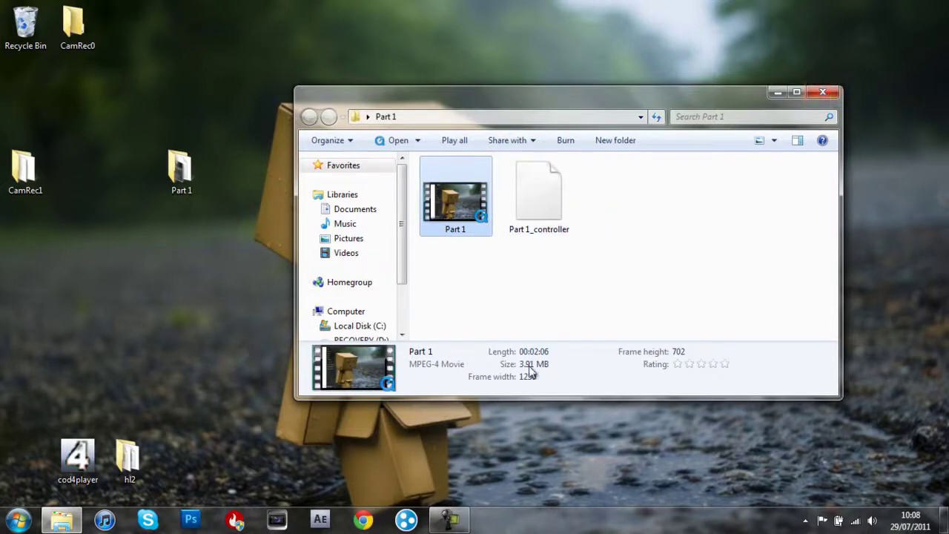
pyautogui.click(832, 93)
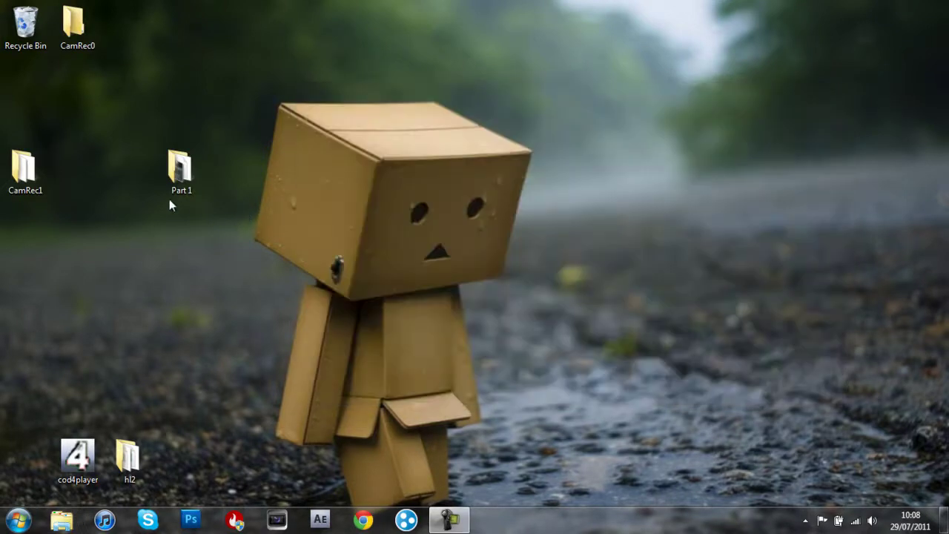
pyautogui.moveTo(171, 192); pyautogui.dragTo(20, 74)
pyautogui.click(363, 184)
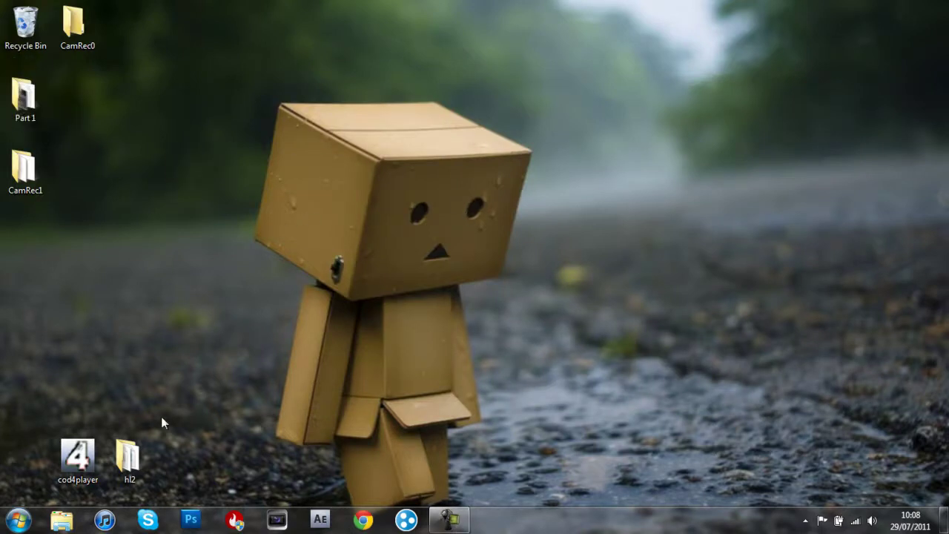
# Start Task Manager from the taskbar, close it, and start it again
pyautogui.rightClick(561, 519)
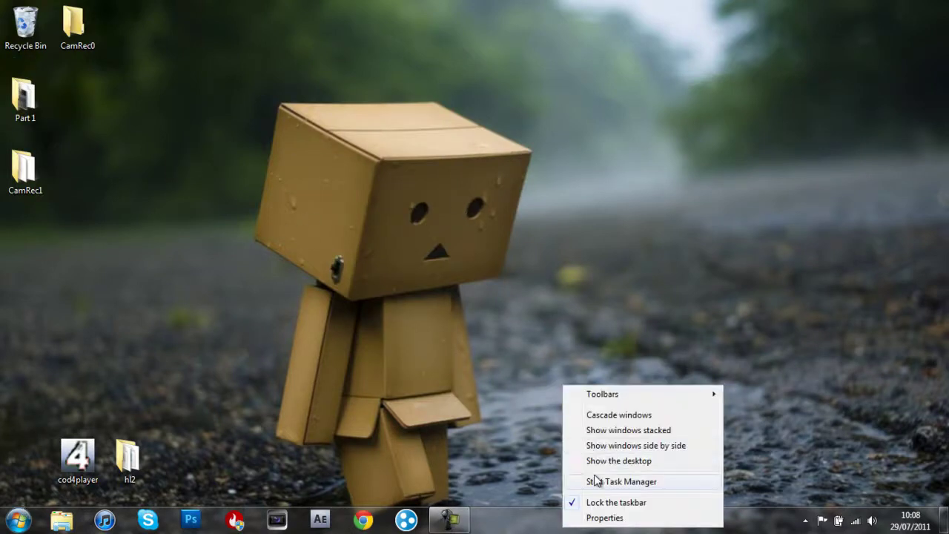
pyautogui.click(595, 479)
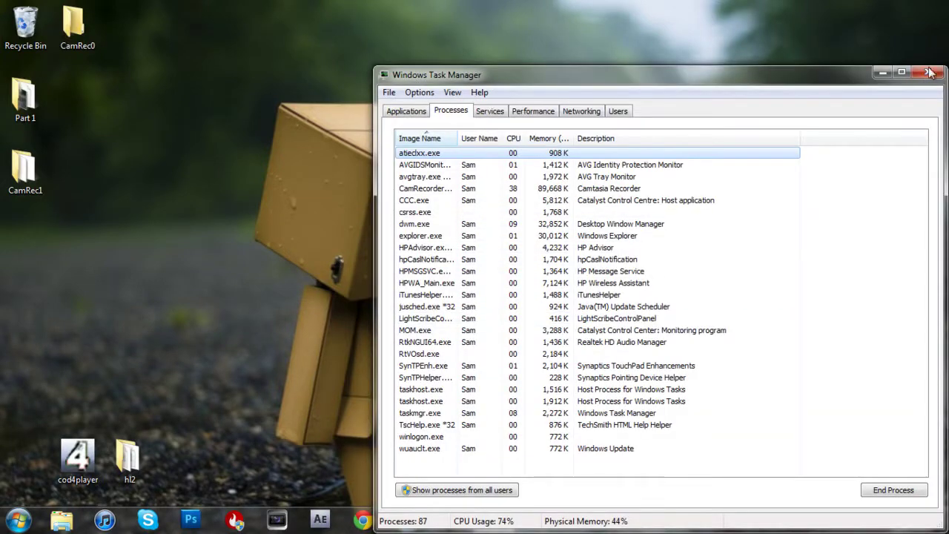
pyautogui.click(932, 72)
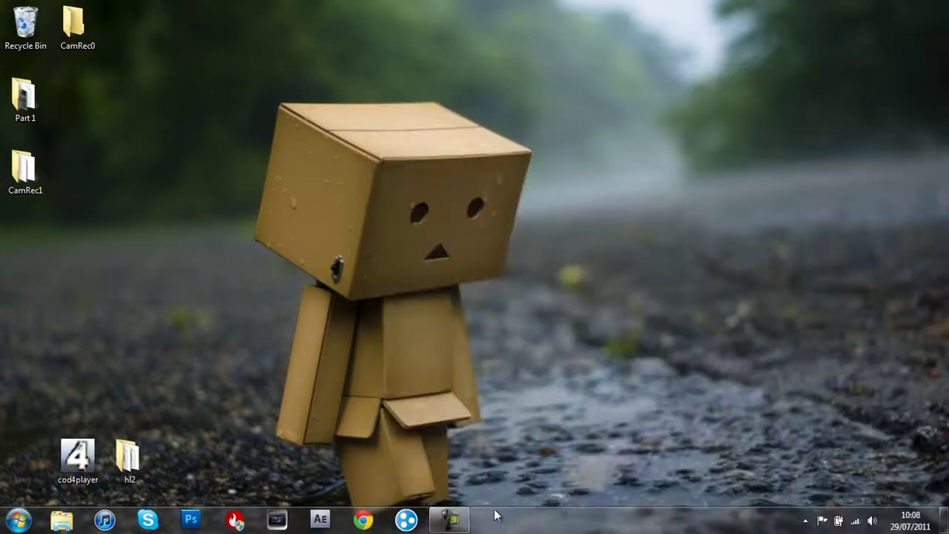
pyautogui.rightClick(523, 522)
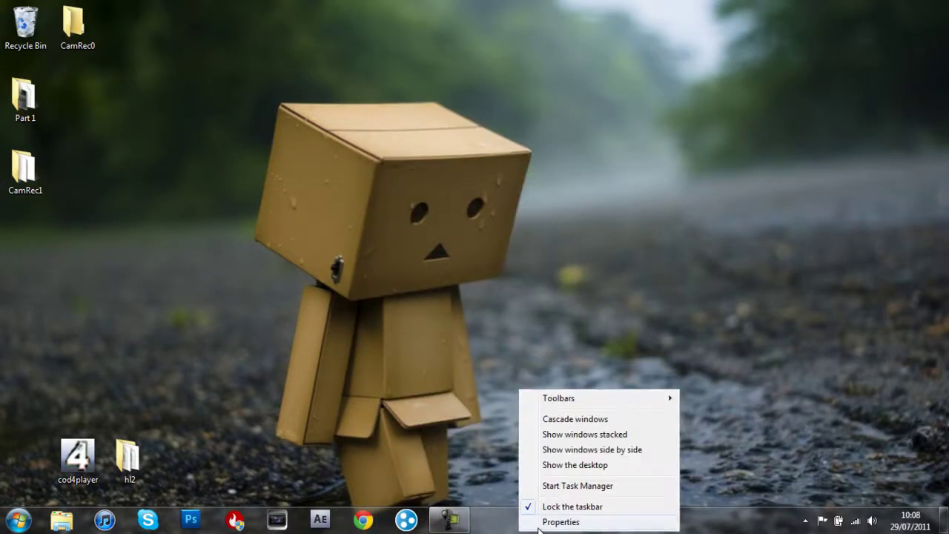
pyautogui.click(552, 488)
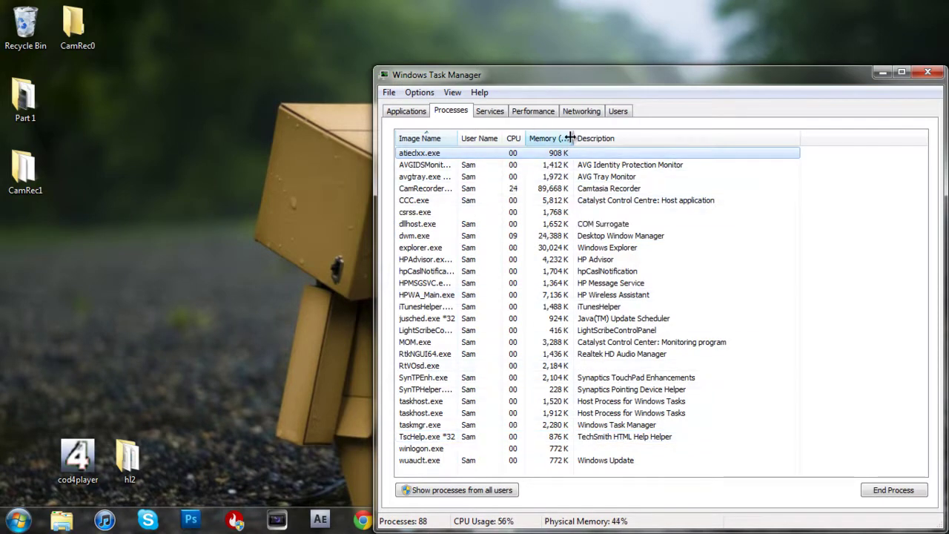
# Drag the Memory column header border to narrow the process list's Memory column
pyautogui.moveTo(571, 138)
pyautogui.mouseDown()
pyautogui.moveTo(580, 123)
pyautogui.moveTo(569, 129)
pyautogui.mouseUp()
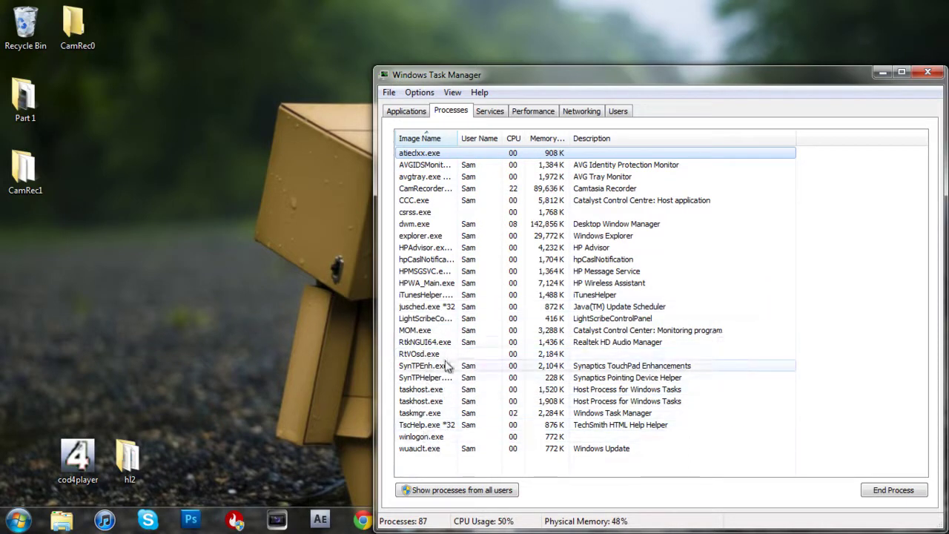
pyautogui.click(448, 319)
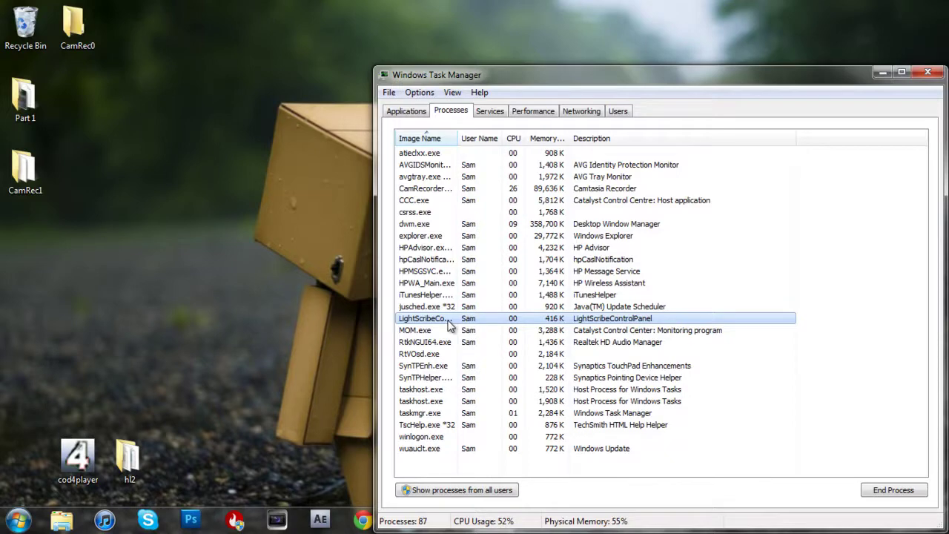
pyautogui.press('Delete')
pyautogui.click(497, 289)
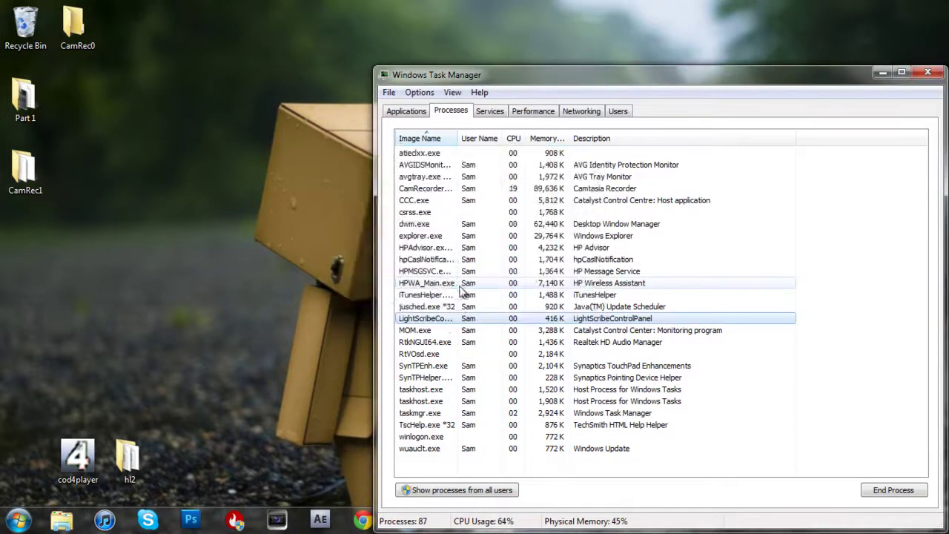
pyautogui.click(435, 295)
pyautogui.press('Delete')
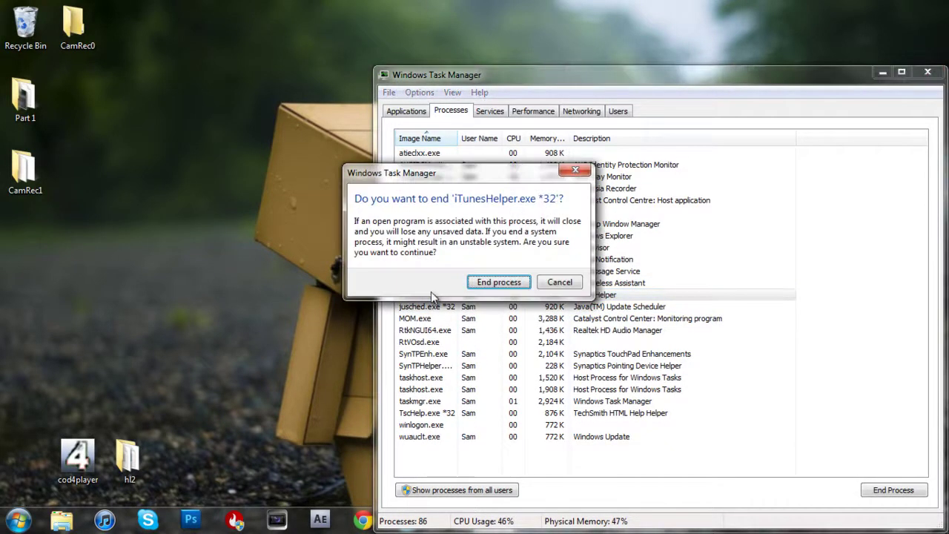
pyautogui.click(493, 285)
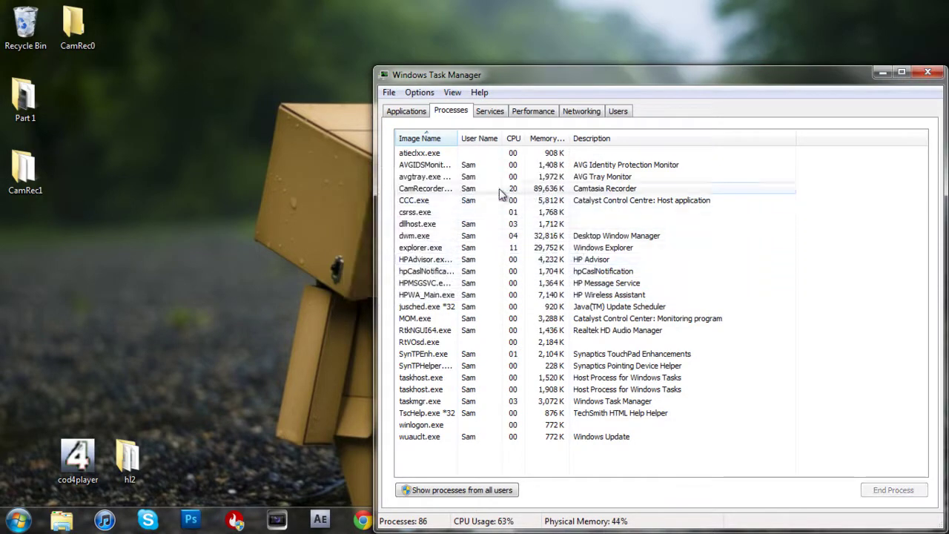
pyautogui.rightClick(436, 191)
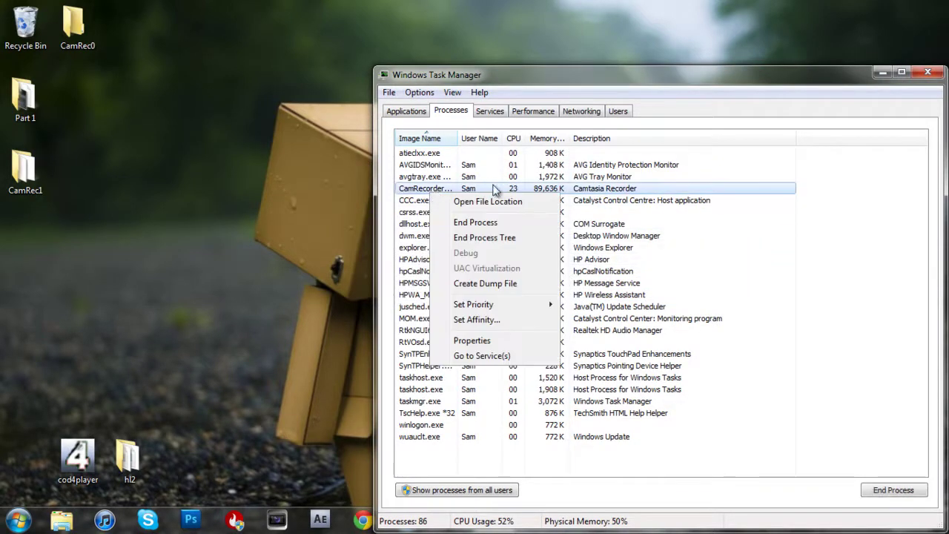
pyautogui.moveTo(473, 304)
pyautogui.rightClick(436, 191)
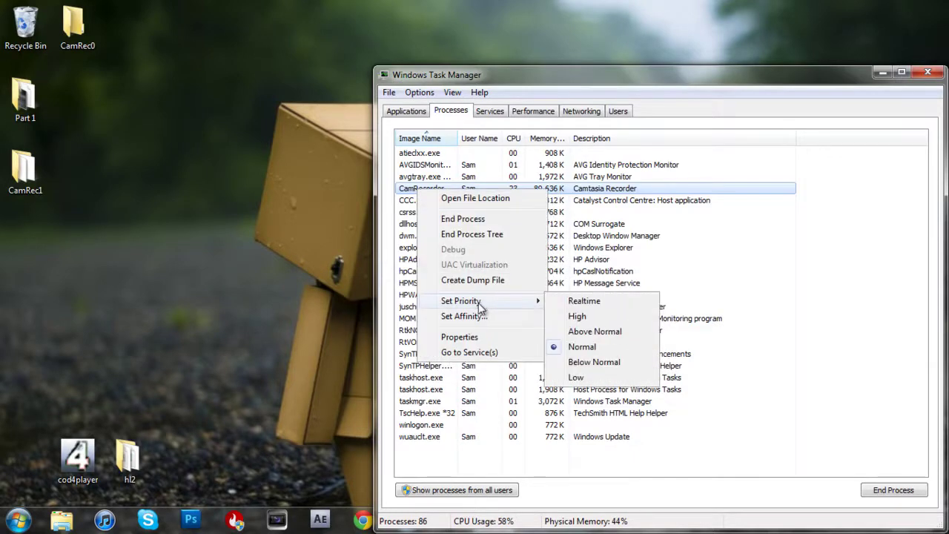
pyautogui.click(573, 316)
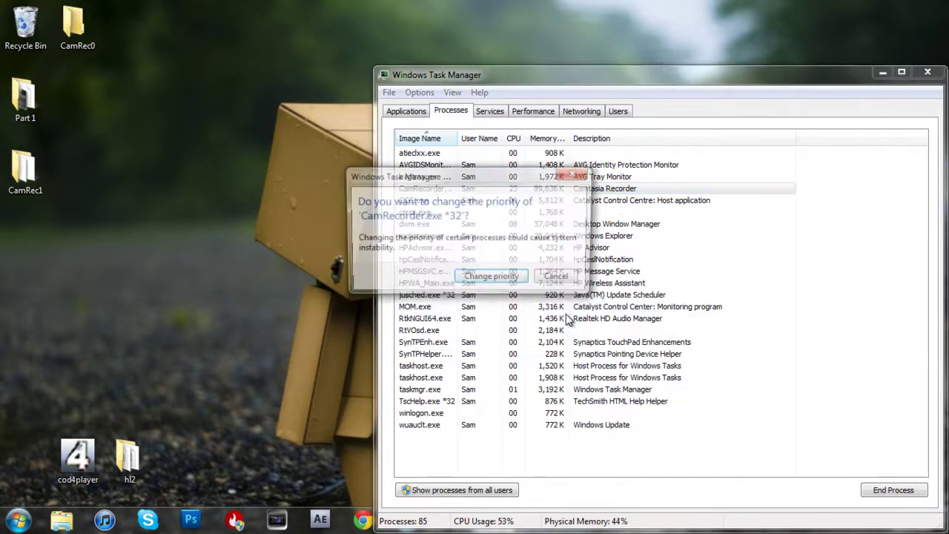
pyautogui.click(496, 285)
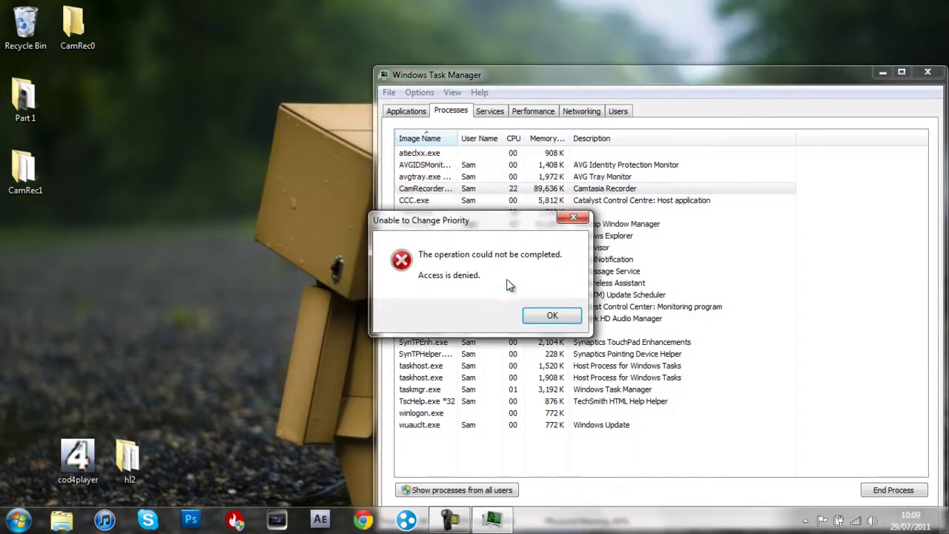
pyautogui.click(530, 319)
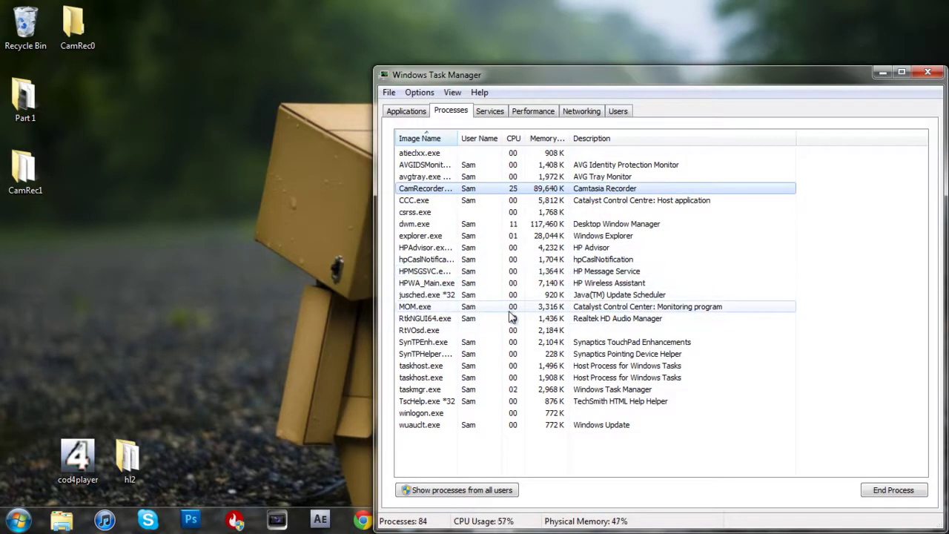
pyautogui.click(426, 223)
pyautogui.rightClick(420, 223)
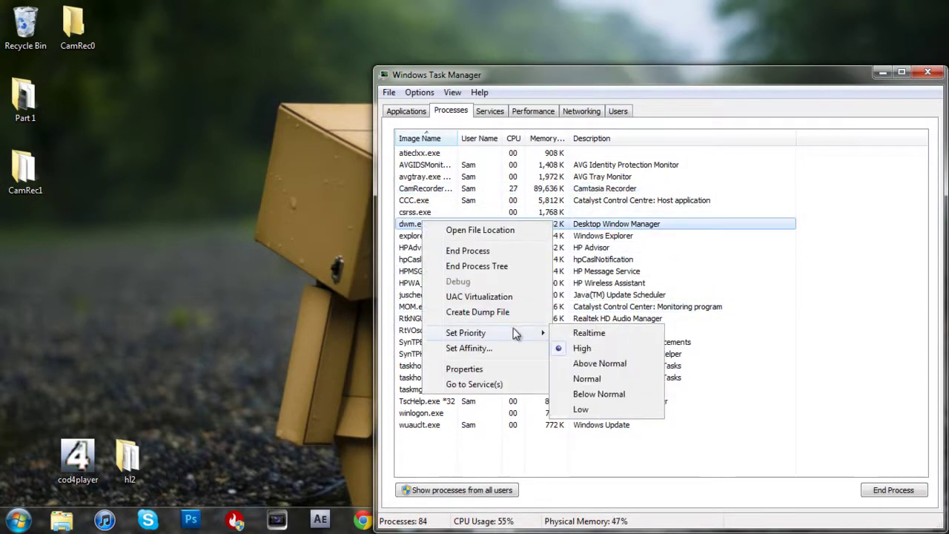
pyautogui.click(886, 291)
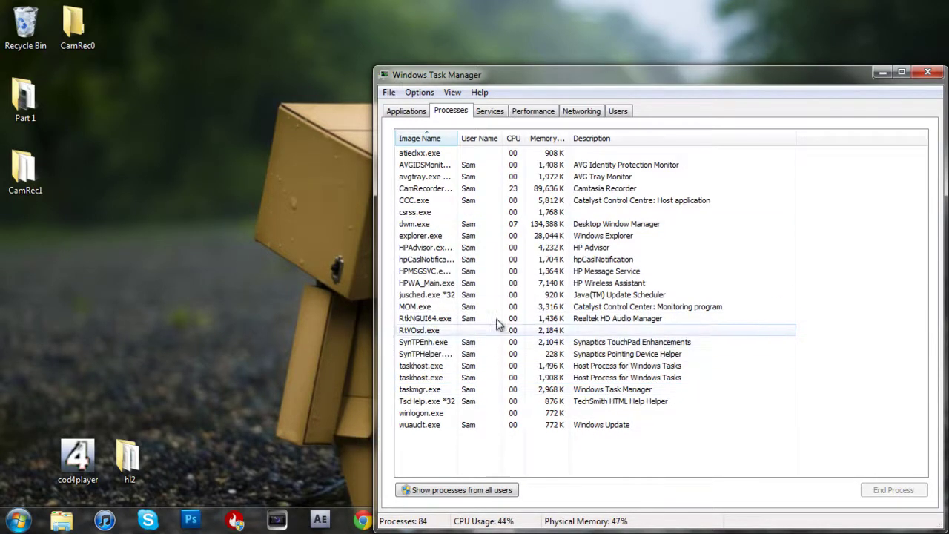
pyautogui.rightClick(476, 225)
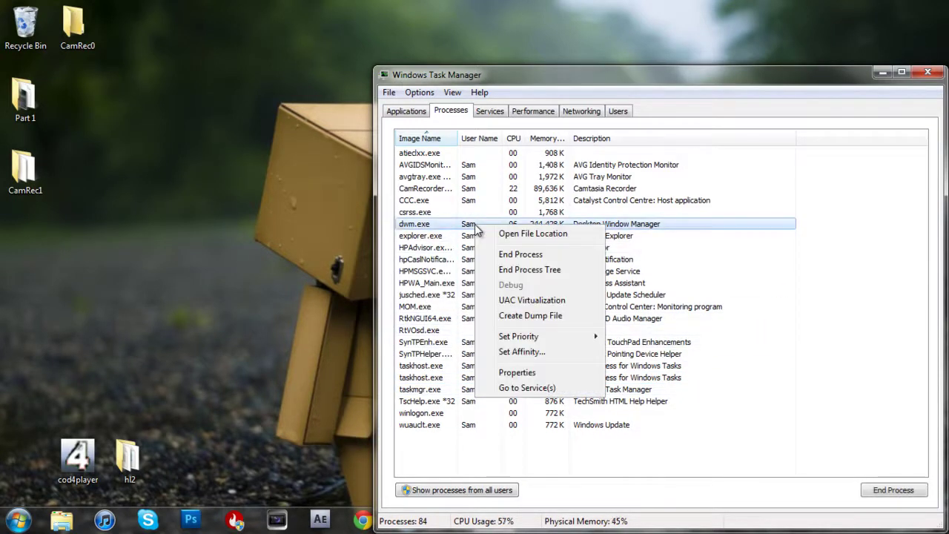
pyautogui.rightClick(446, 229)
pyautogui.click(844, 296)
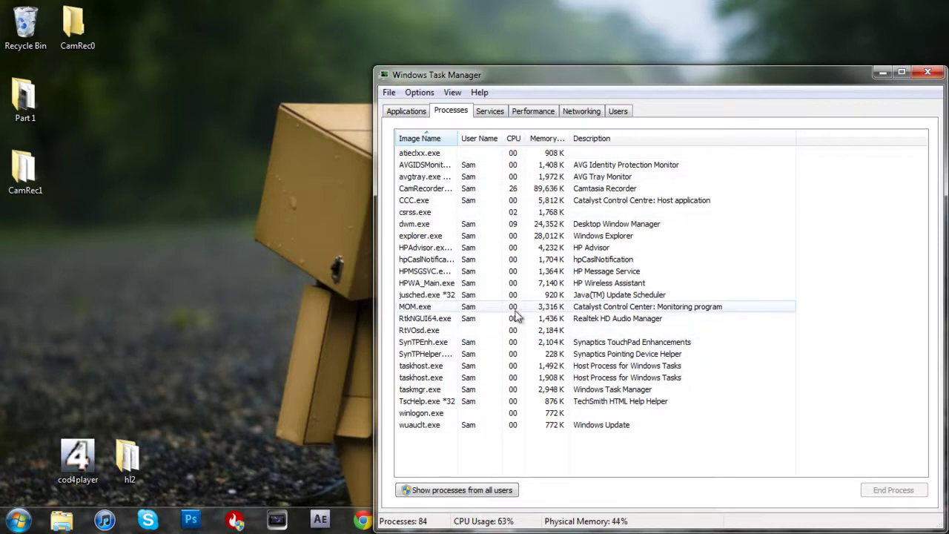
# Close Task Manager and launch Game Fire from the taskbar
pyautogui.click(928, 72)
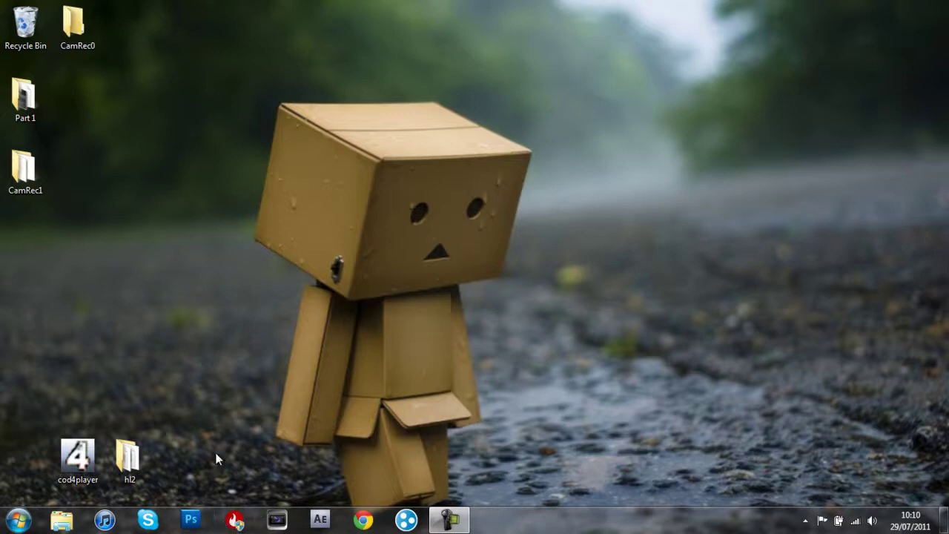
pyautogui.click(256, 522)
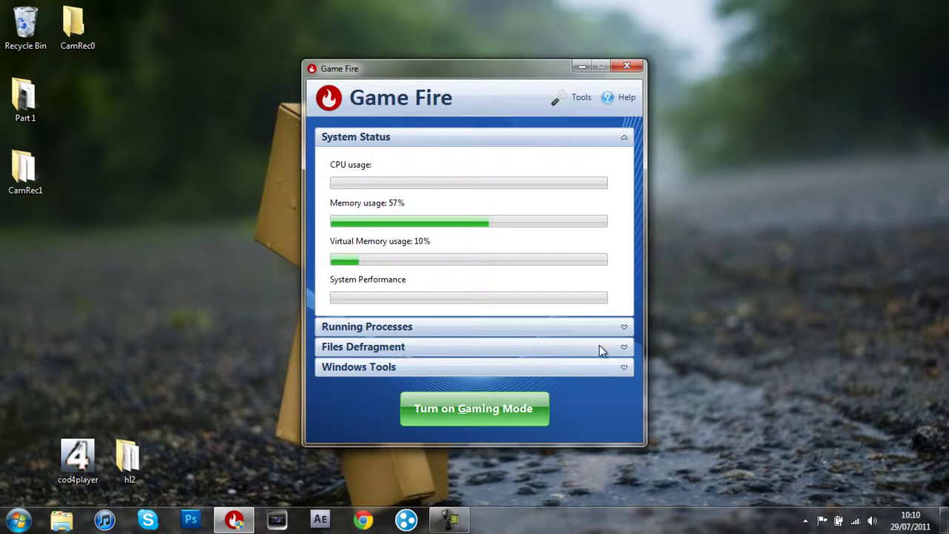
# Expand Files Defragment, Windows Tools, Running Processes and System Status, then turn on Gaming Mode
pyautogui.click(627, 352)
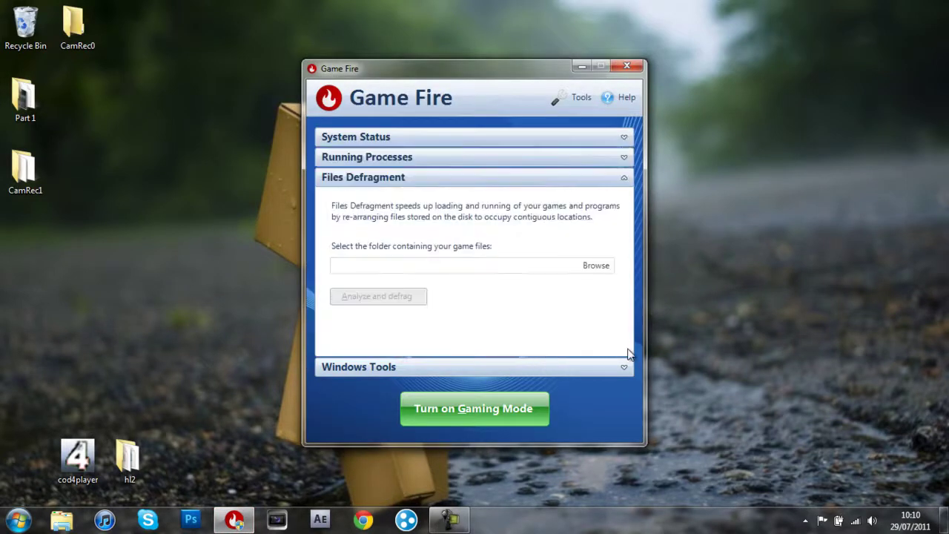
pyautogui.click(625, 178)
pyautogui.click(624, 157)
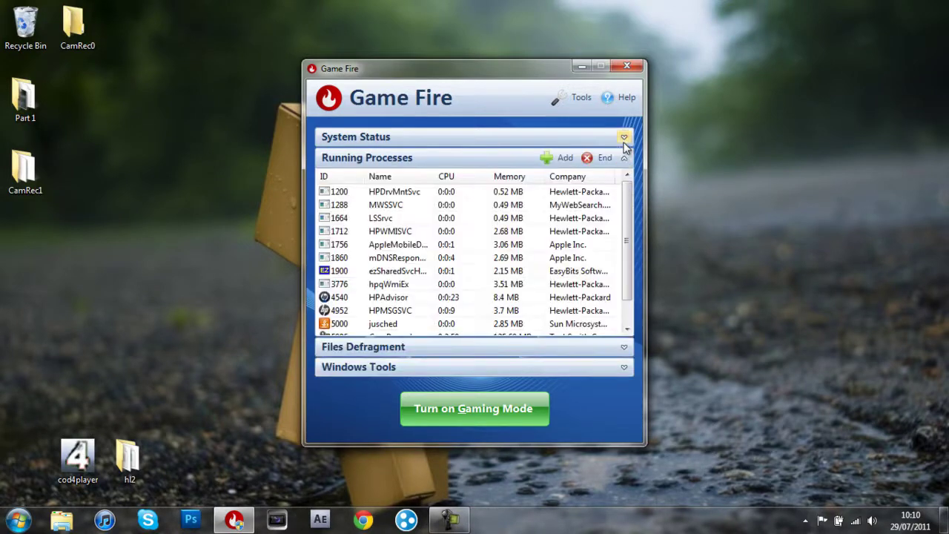
pyautogui.click(624, 140)
pyautogui.click(498, 414)
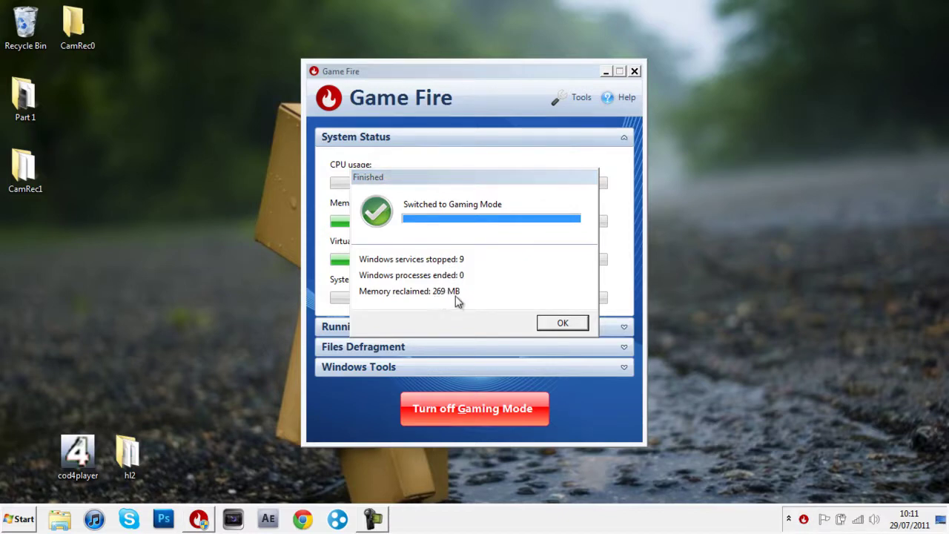
# Acknowledge Gaming Mode is on and reopen Task Manager on the Performance tab
pyautogui.click(564, 324)
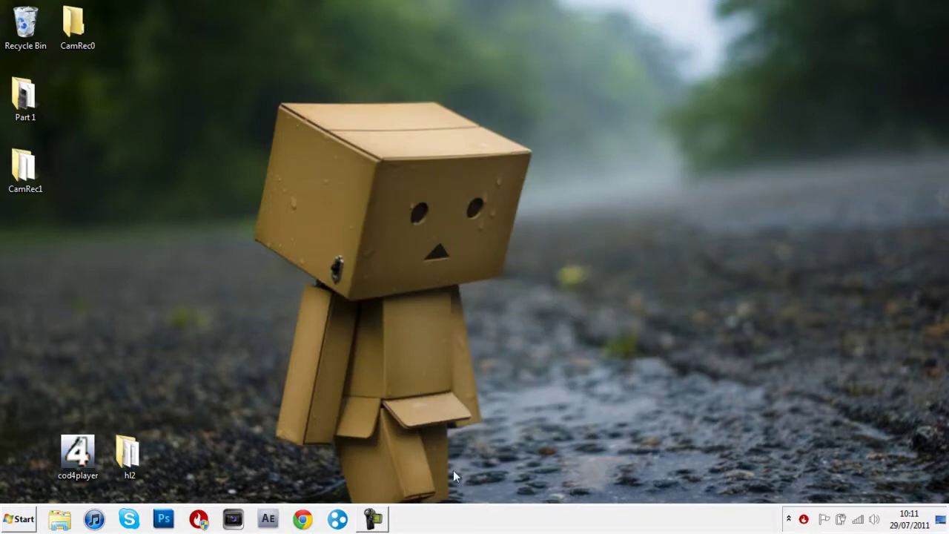
pyautogui.click(790, 519)
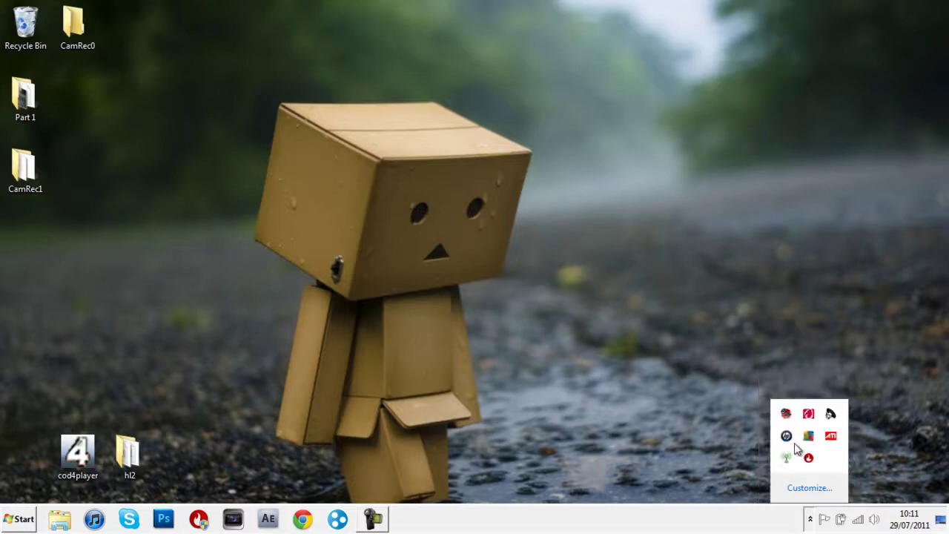
pyautogui.rightClick(489, 519)
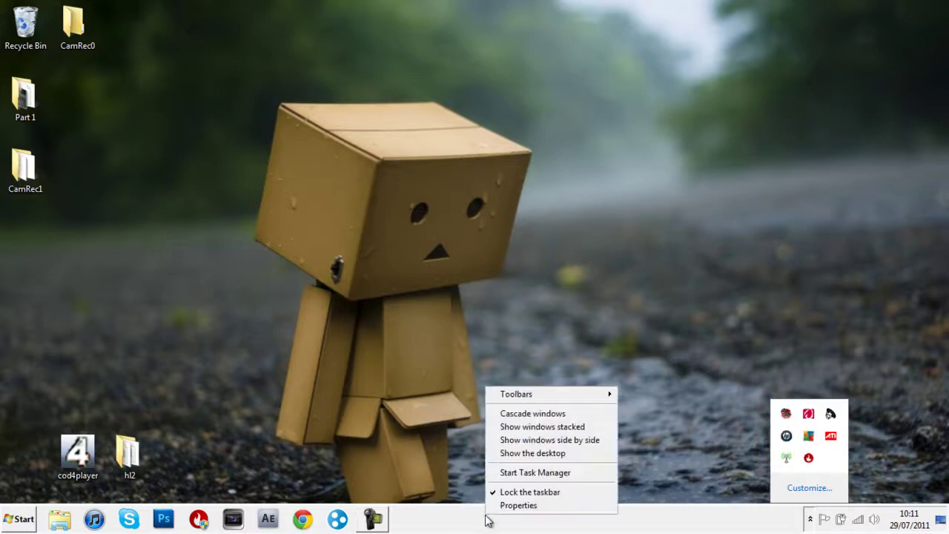
pyautogui.click(520, 471)
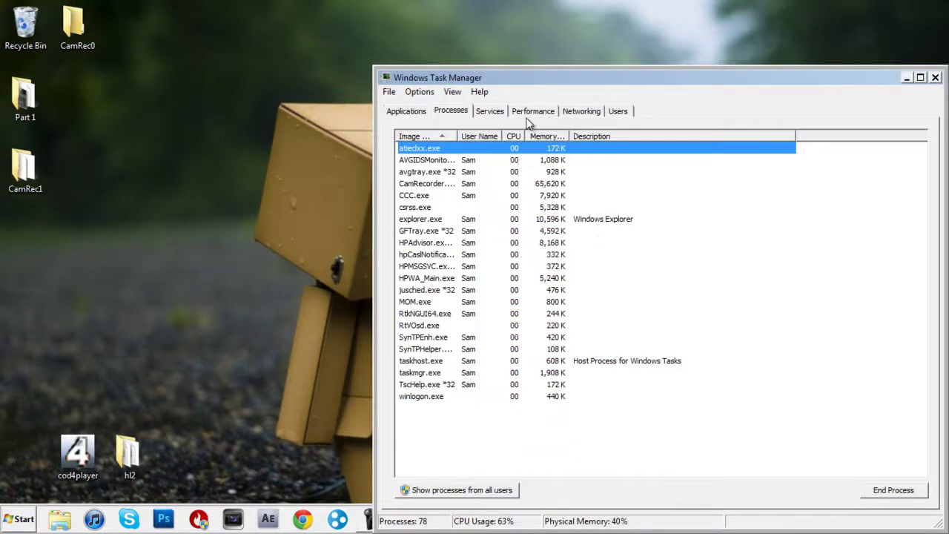
pyautogui.click(533, 111)
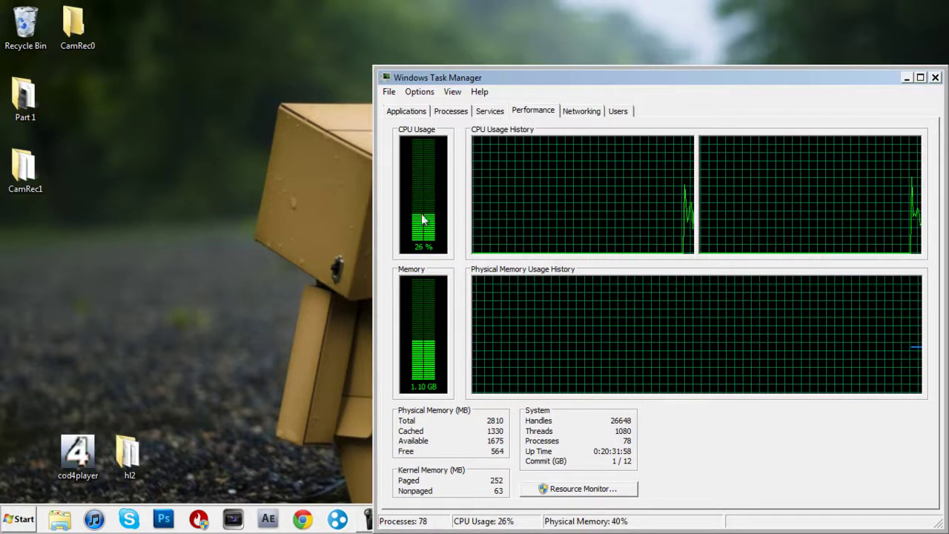
# Review the lower CPU and memory usage graphs, then close Task Manager
pyautogui.click(365, 526)
pyautogui.click(437, 390)
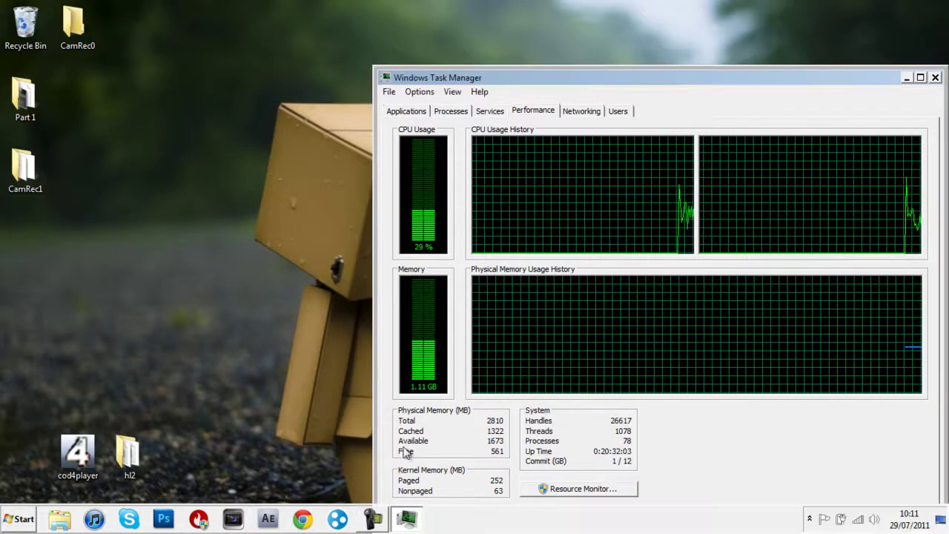
pyautogui.click(905, 79)
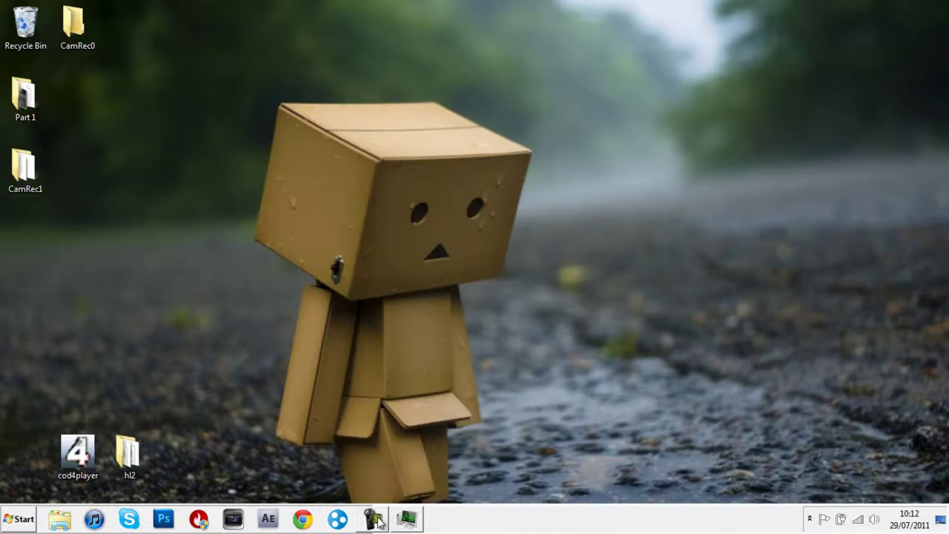
pyautogui.moveTo(373, 519)
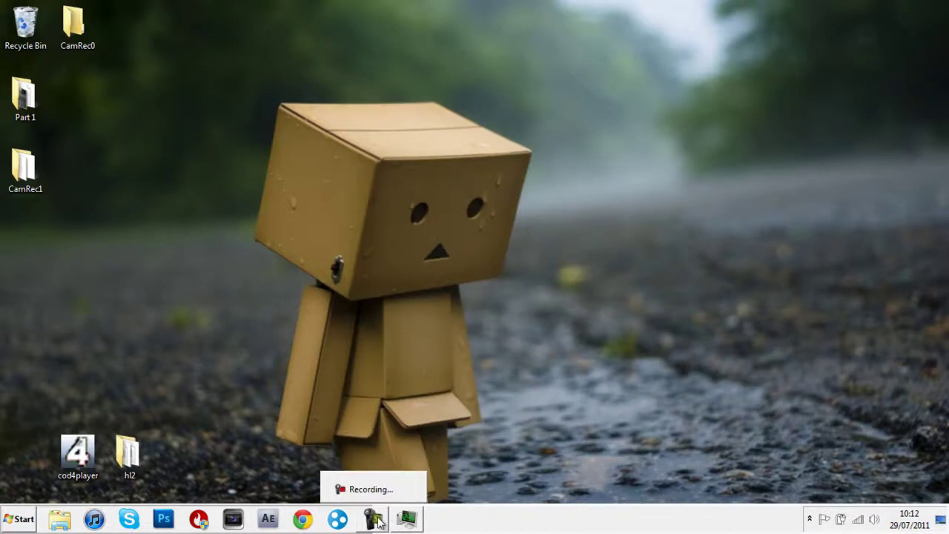
pyautogui.click(407, 519)
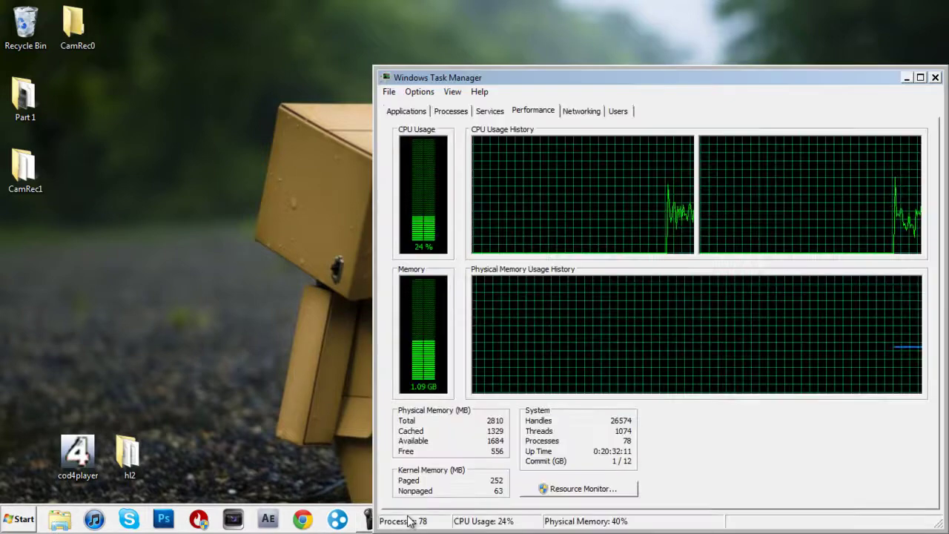
pyautogui.click(935, 77)
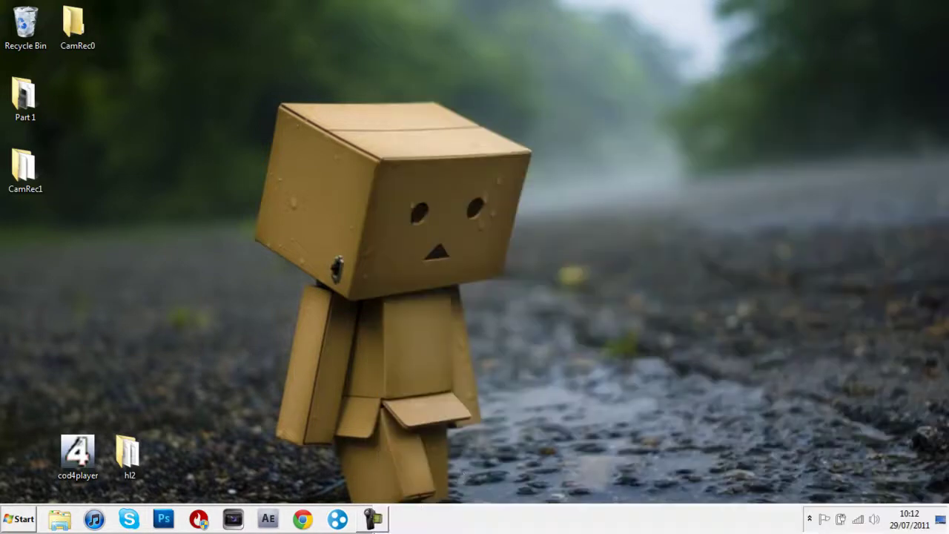